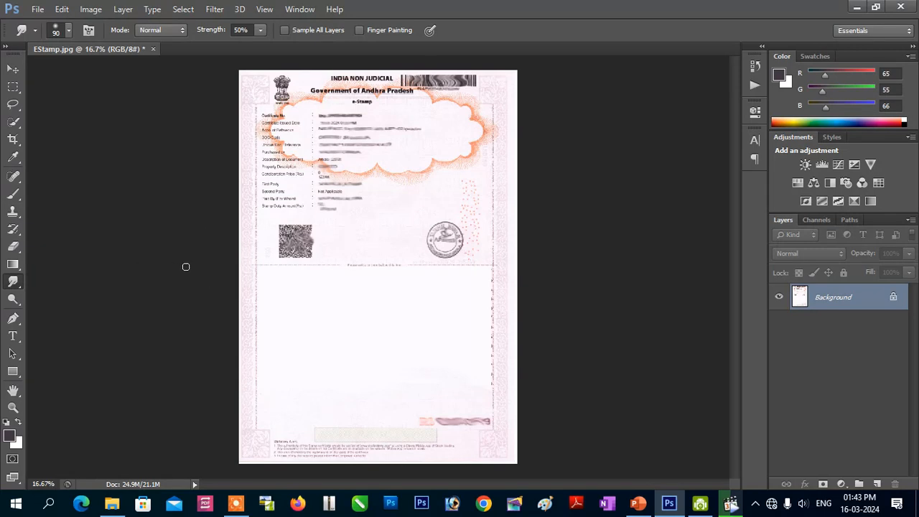
Draw a rectangular marquee selection around the word "No." in the bold "Certificate No." label.
{"action": "scroll", "coordinate": [203, 269], "scroll_direction": "up", "scroll_amount": 1}
{"action": "key", "text": "alt"}
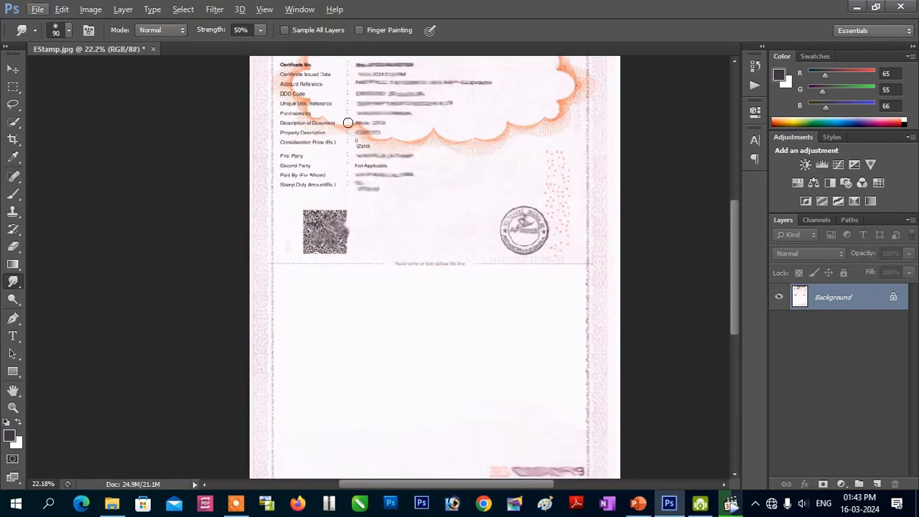
{"action": "scroll", "coordinate": [348, 122], "scroll_direction": "up", "scroll_amount": 7}
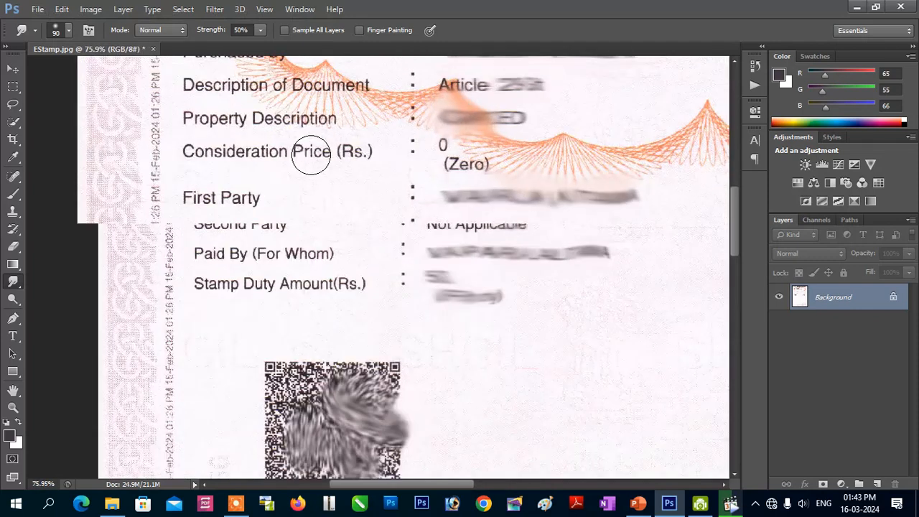
{"action": "scroll", "coordinate": [286, 148], "scroll_direction": "up", "scroll_amount": 5}
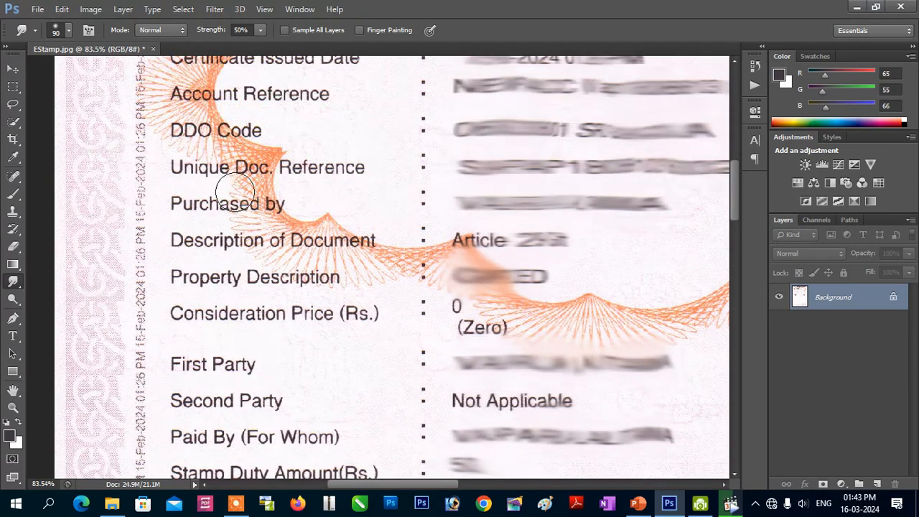
{"action": "scroll", "coordinate": [216, 172], "scroll_direction": "up", "scroll_amount": 2}
{"action": "scroll", "coordinate": [241, 183], "scroll_direction": "up", "scroll_amount": 1}
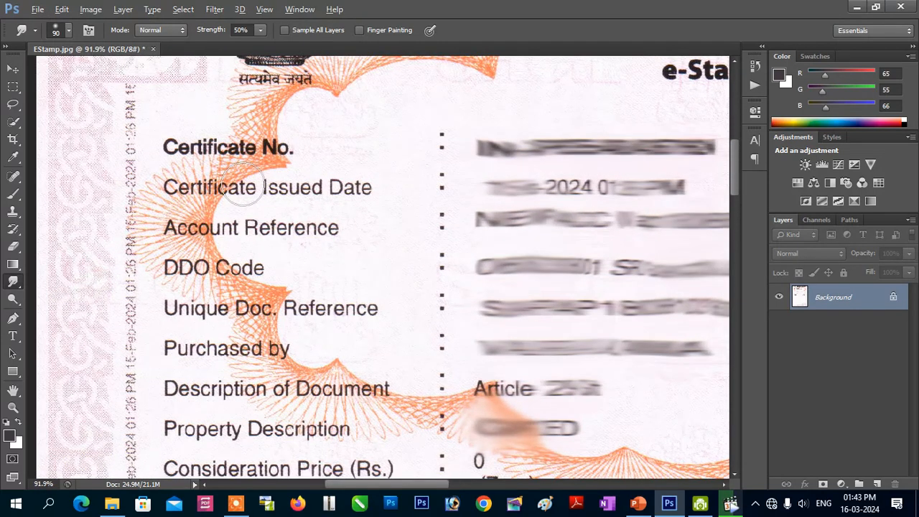
{"action": "scroll", "coordinate": [229, 205], "scroll_direction": "up", "scroll_amount": 2}
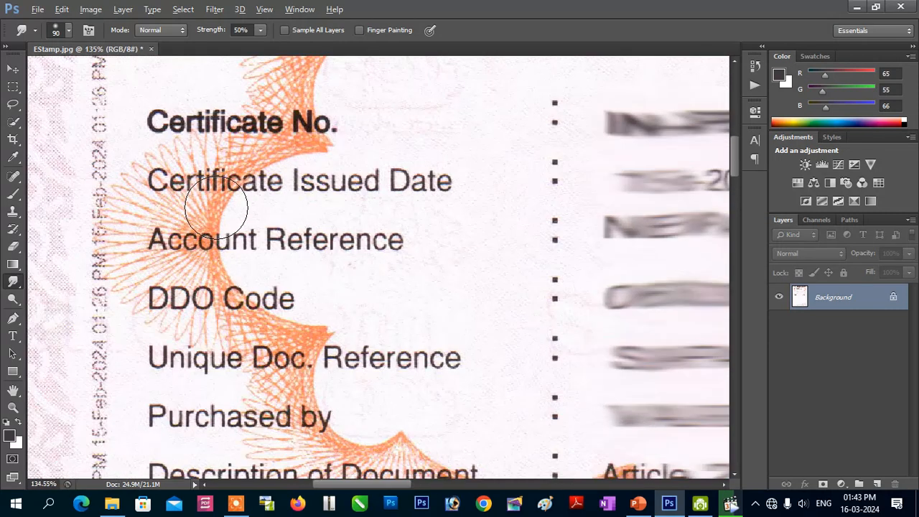
{"action": "scroll", "coordinate": [239, 243], "scroll_direction": "up", "scroll_amount": 1}
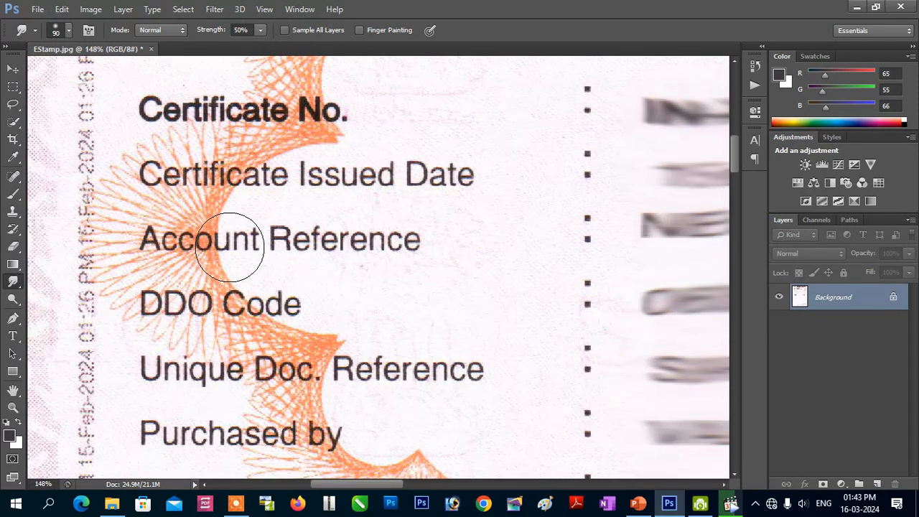
{"action": "scroll", "coordinate": [126, 128], "scroll_direction": "up", "scroll_amount": 1}
{"action": "scroll", "coordinate": [140, 143], "scroll_direction": "up", "scroll_amount": 1}
{"action": "scroll", "coordinate": [152, 155], "scroll_direction": "up", "scroll_amount": 1}
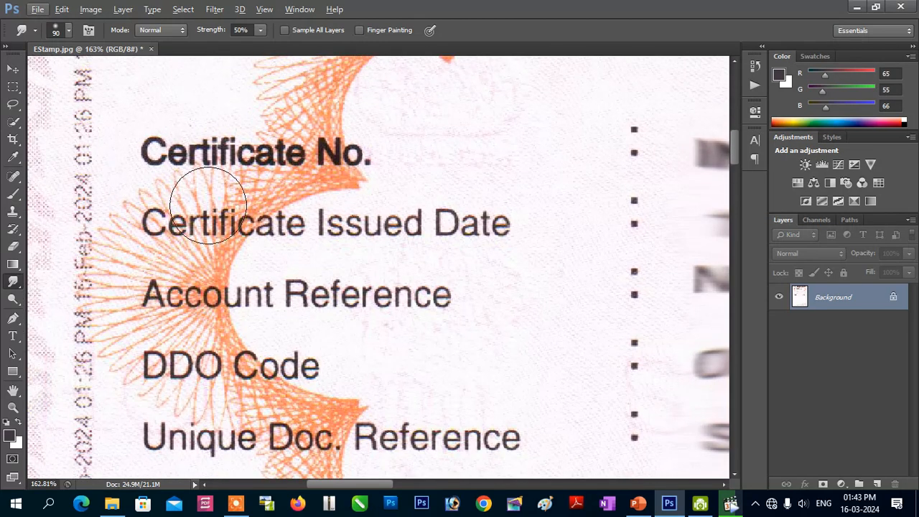
{"action": "left_click", "coordinate": [19, 89]}
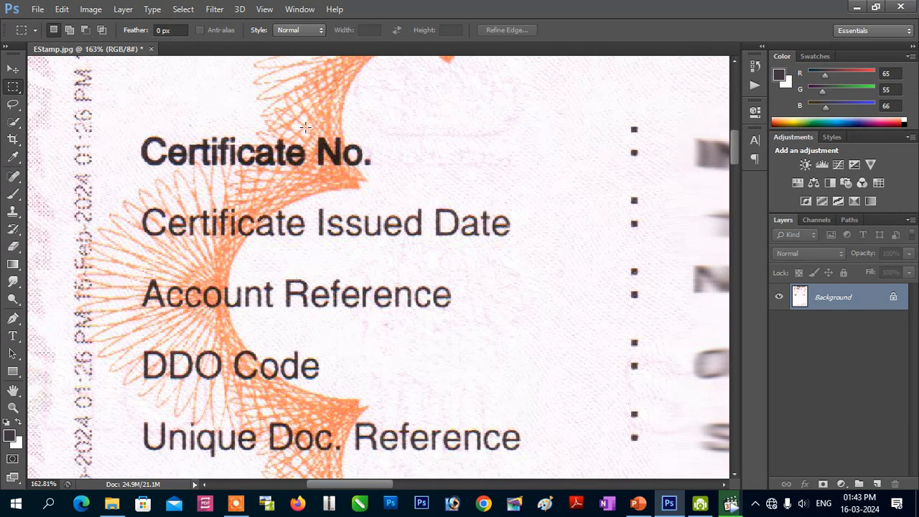
{"action": "left_click_drag", "start_coordinate": [329, 164], "coordinate": [389, 178]}
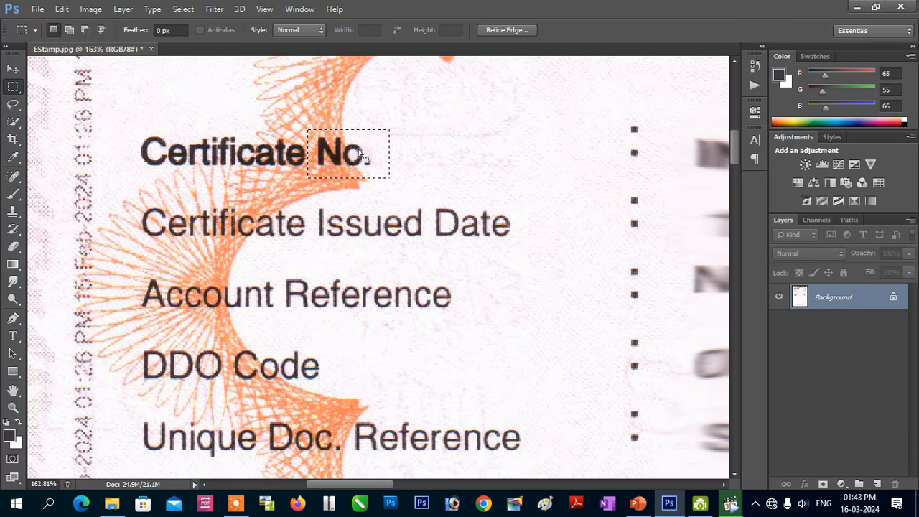
Use Color Range with sampled colors at fuzziness 40 to select the dark letters of "No.", adding a second sampled shade.
{"action": "left_click", "coordinate": [183, 8]}
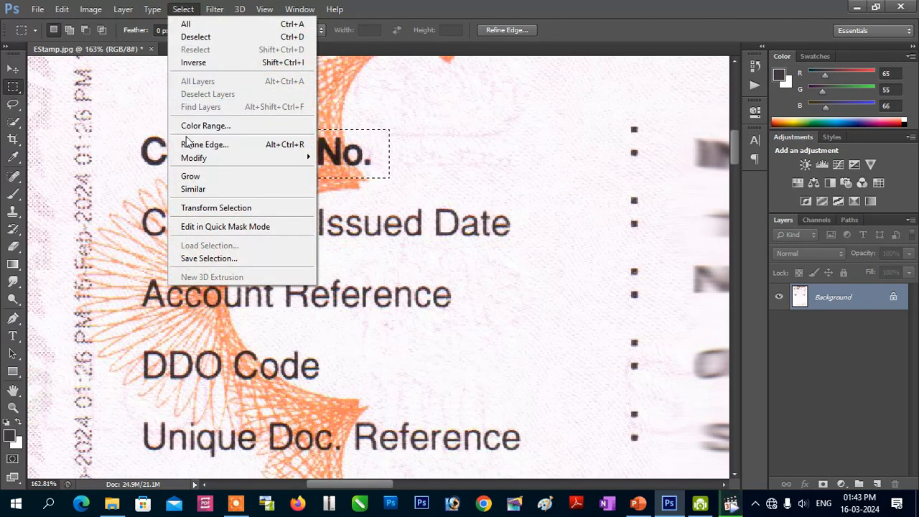
{"action": "left_click", "coordinate": [276, 129]}
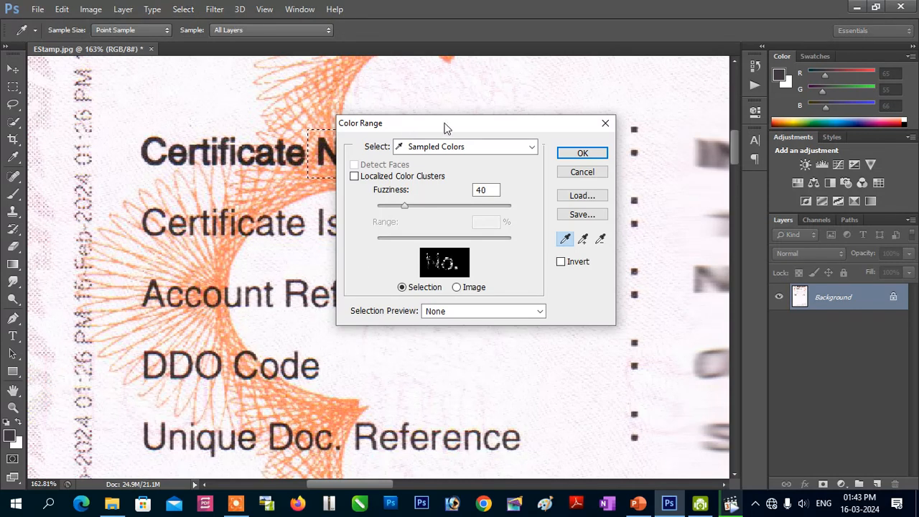
{"action": "left_click_drag", "start_coordinate": [413, 128], "coordinate": [474, 127]}
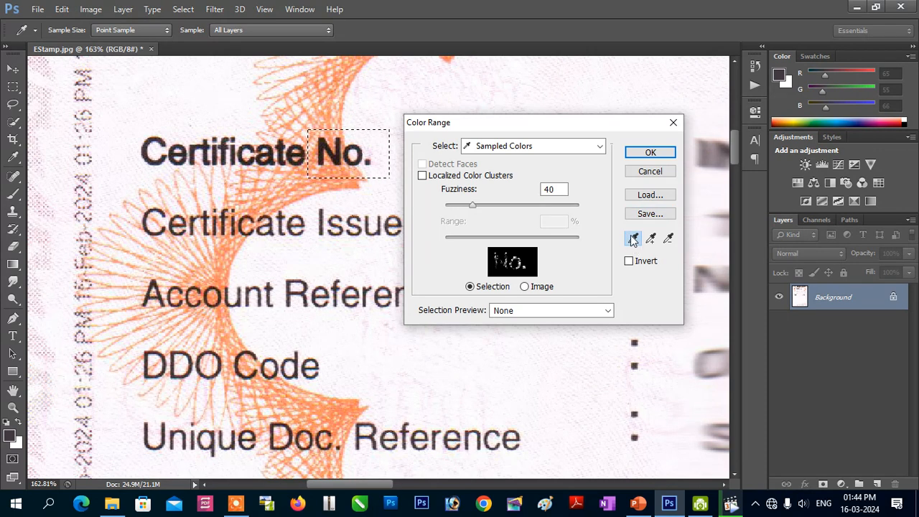
{"action": "left_click", "coordinate": [359, 140]}
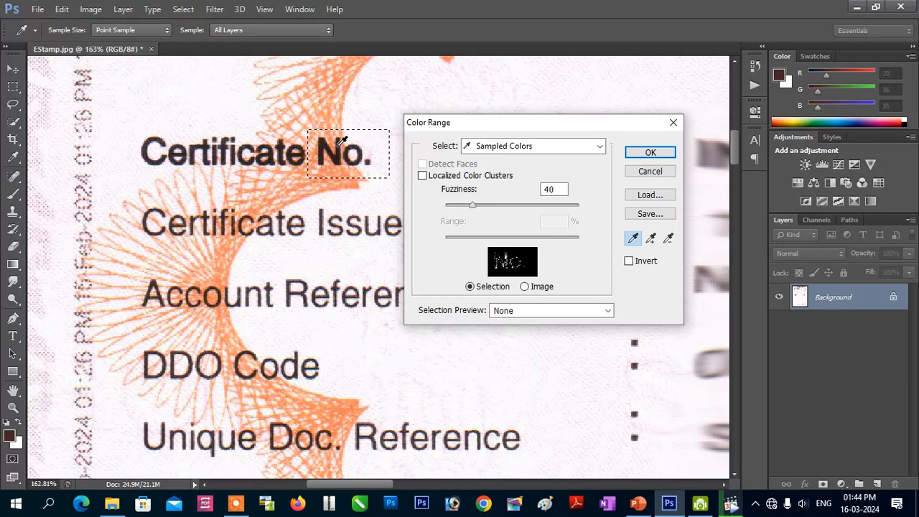
{"action": "left_click", "coordinate": [341, 143]}
{"action": "left_click", "coordinate": [342, 147]}
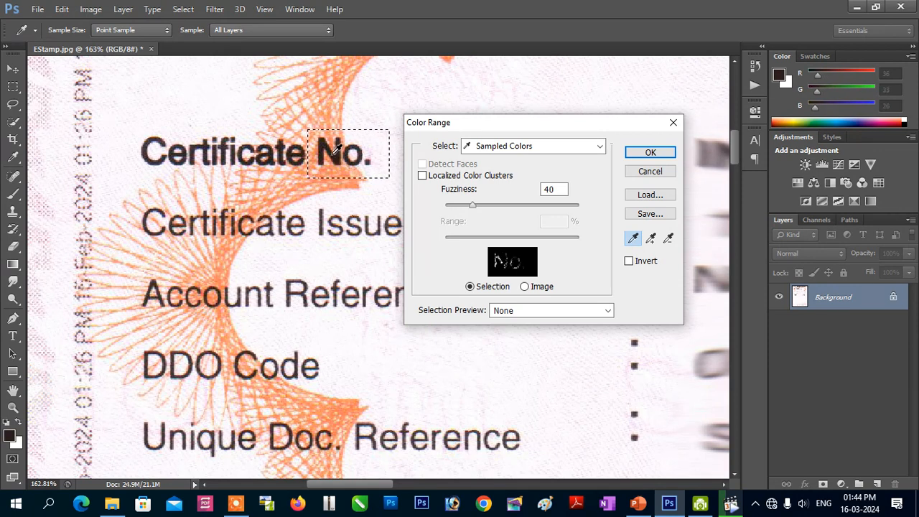
{"action": "left_click", "coordinate": [651, 239]}
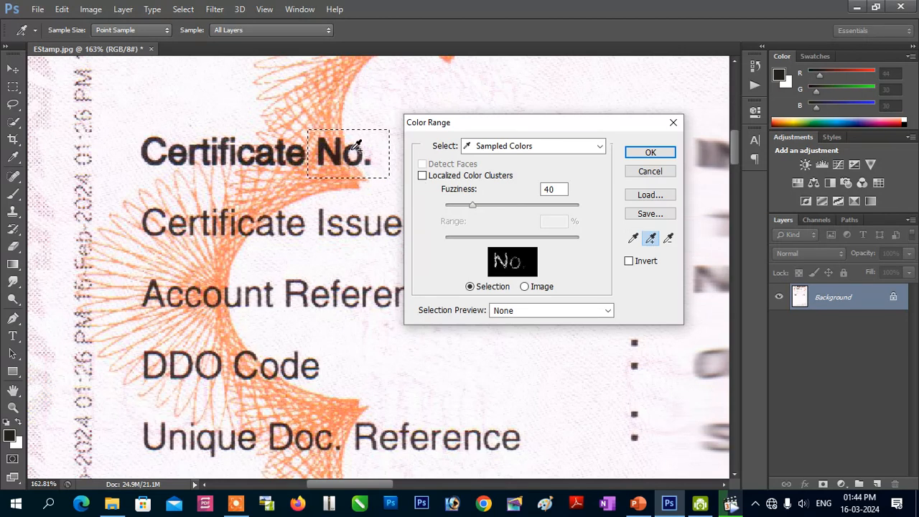
{"action": "left_click", "coordinate": [354, 146]}
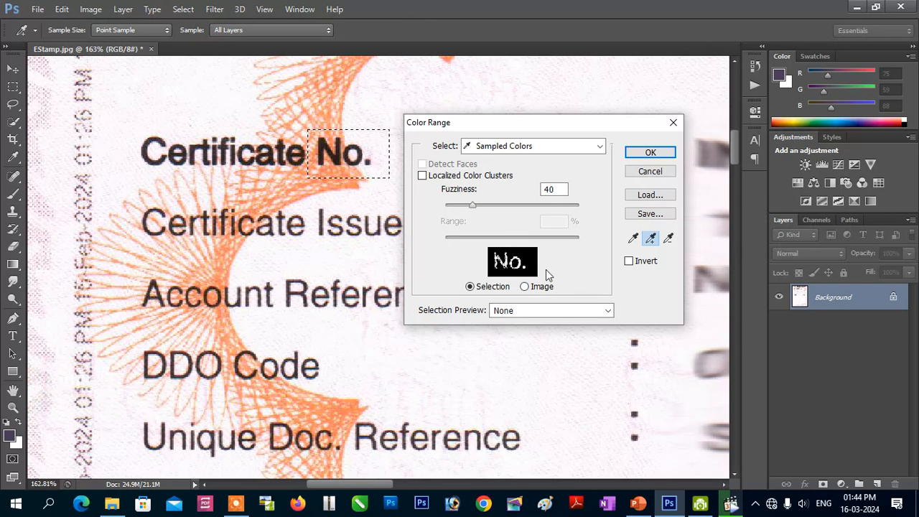
{"action": "left_click", "coordinate": [651, 154]}
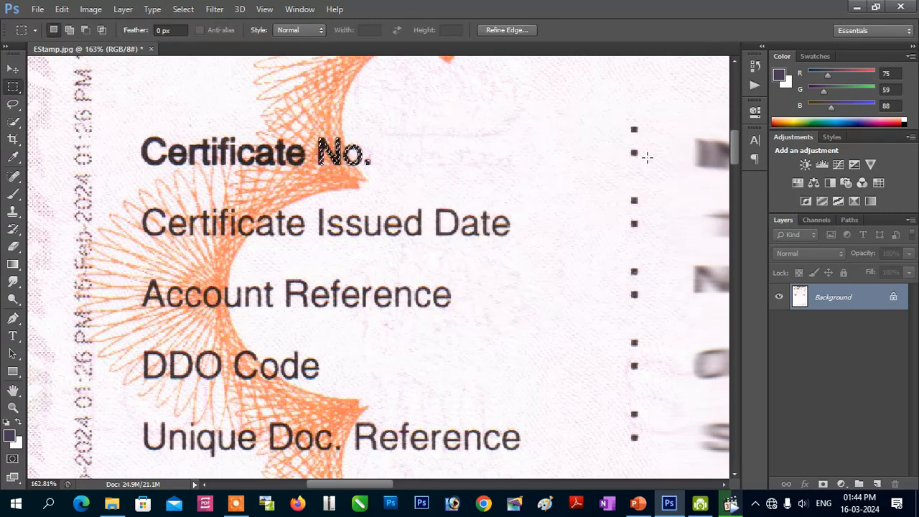
Expand the selection around the "No." letters by 4 pixels.
{"action": "left_click", "coordinate": [181, 13]}
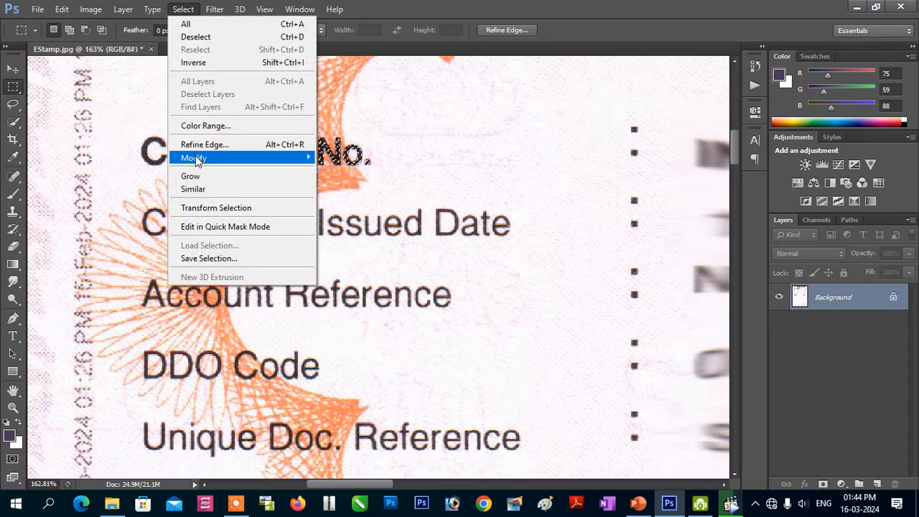
{"action": "mouse_move", "coordinate": [198, 161]}
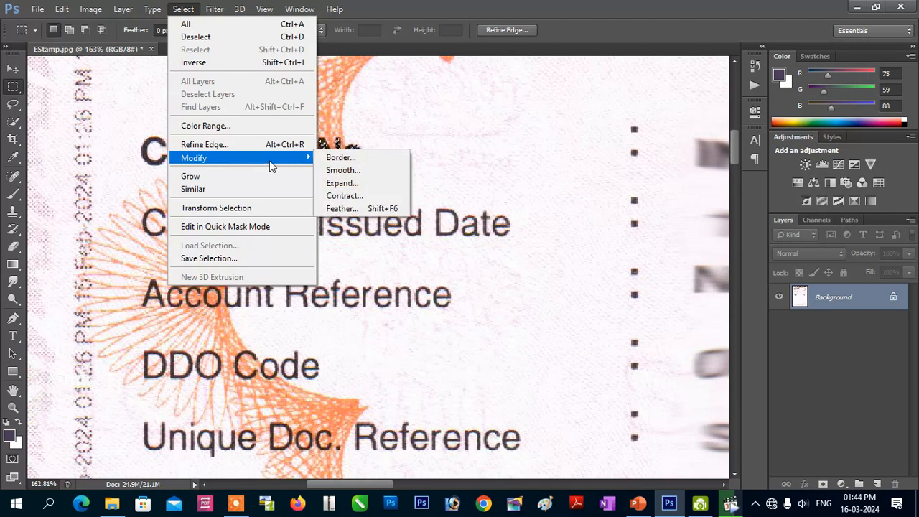
{"action": "left_click", "coordinate": [349, 184]}
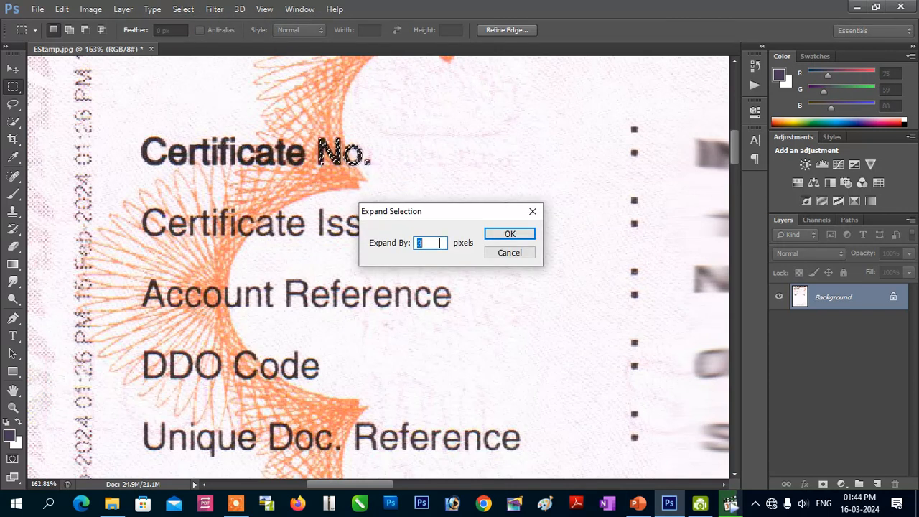
{"action": "type", "text": "4"}
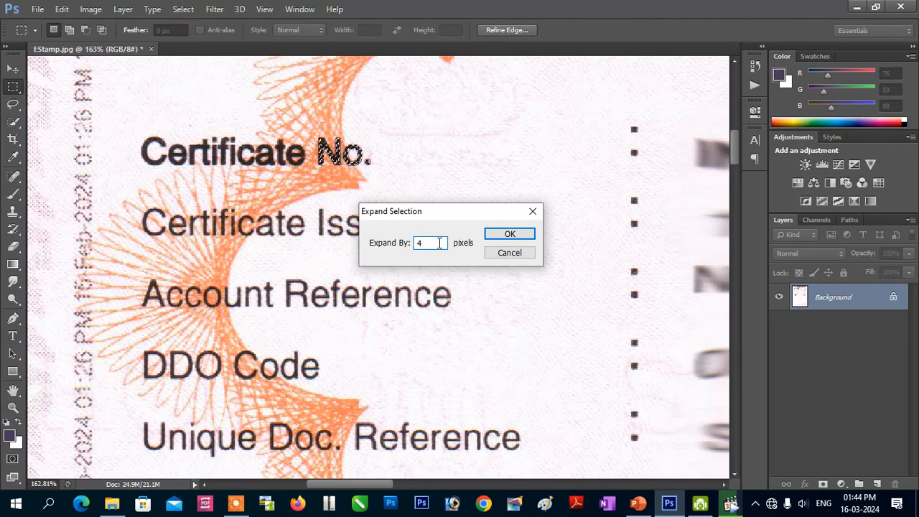
{"action": "left_click", "coordinate": [504, 237]}
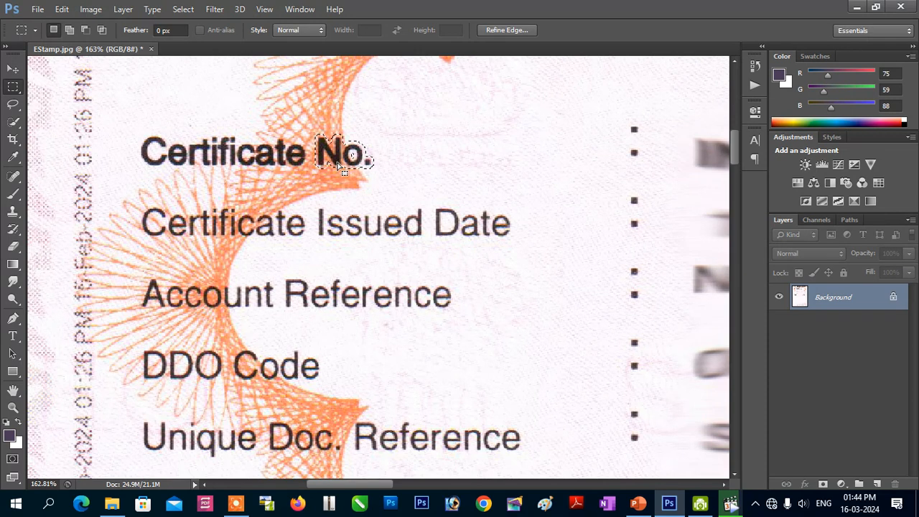
Fill the selected "No." area using Content-Aware in Normal mode at 100% opacity, and deselect it.
{"action": "scroll", "coordinate": [352, 156], "scroll_direction": "up", "scroll_amount": 4}
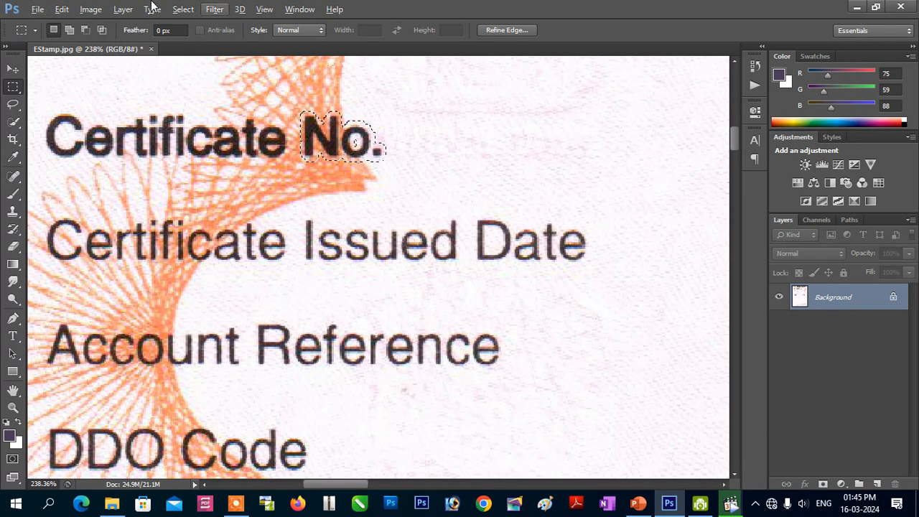
{"action": "left_click", "coordinate": [62, 9]}
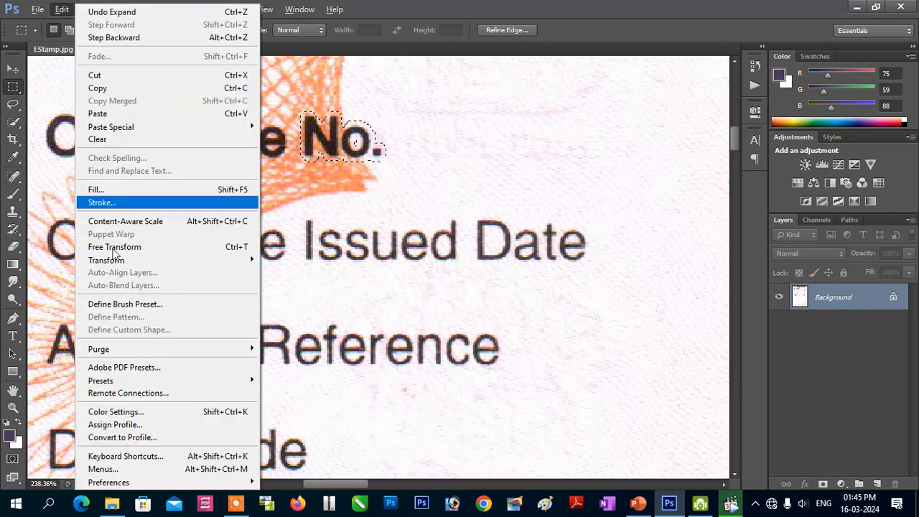
{"action": "left_click", "coordinate": [145, 191]}
{"action": "left_click_drag", "start_coordinate": [379, 131], "coordinate": [464, 174]}
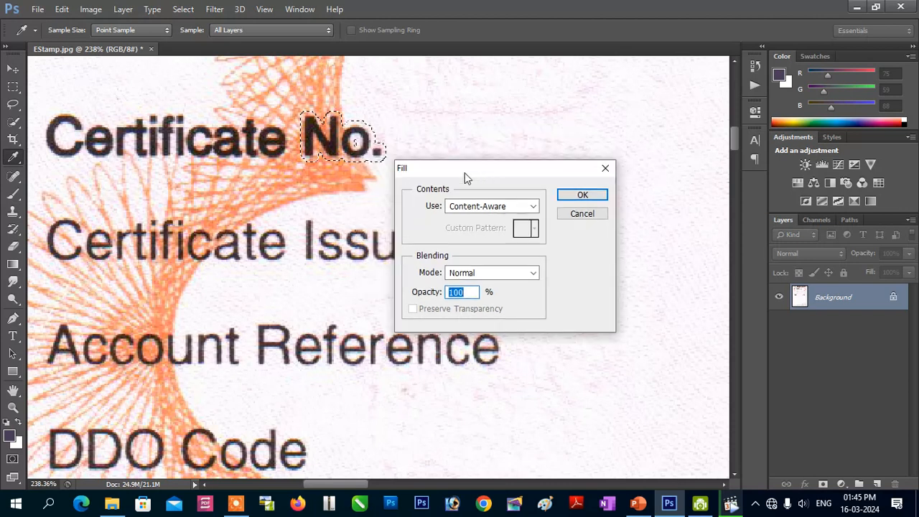
{"action": "left_click", "coordinate": [580, 195]}
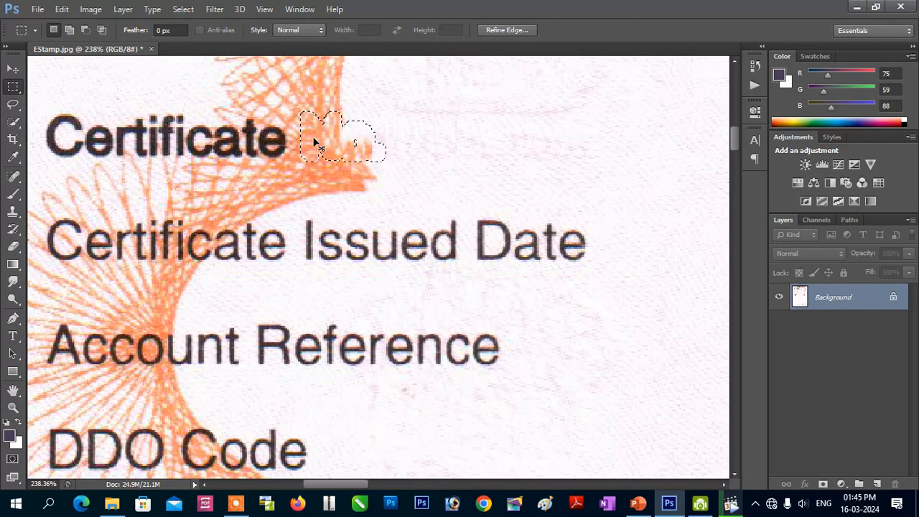
{"action": "key", "text": "ctrl+d"}
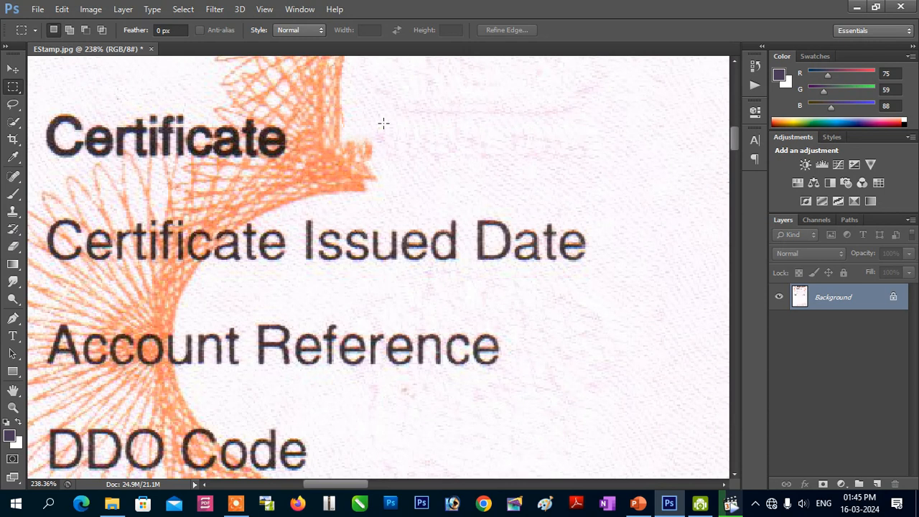
Draw a rectangular marquee selection around the remaining bold word "Certificate" on the first label line.
{"action": "scroll", "coordinate": [323, 147], "scroll_direction": "up", "scroll_amount": 2}
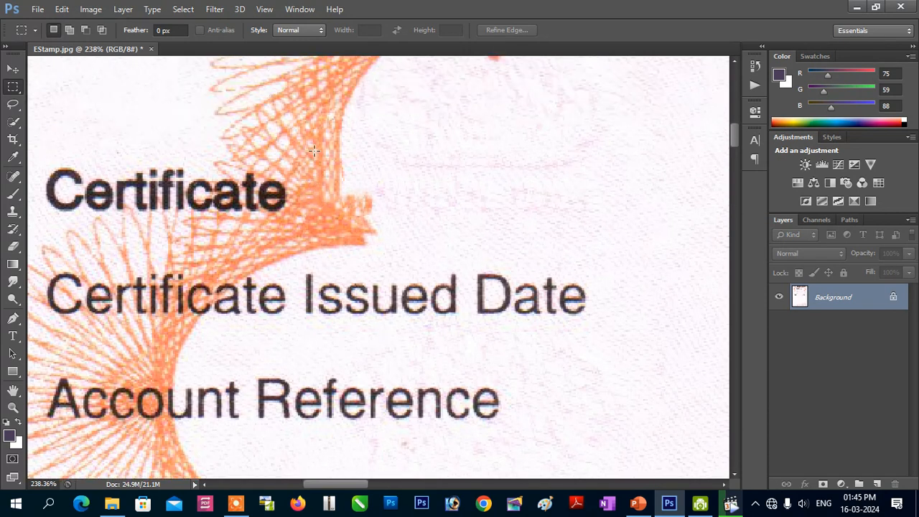
{"action": "left_click_drag", "start_coordinate": [339, 483], "coordinate": [319, 483]}
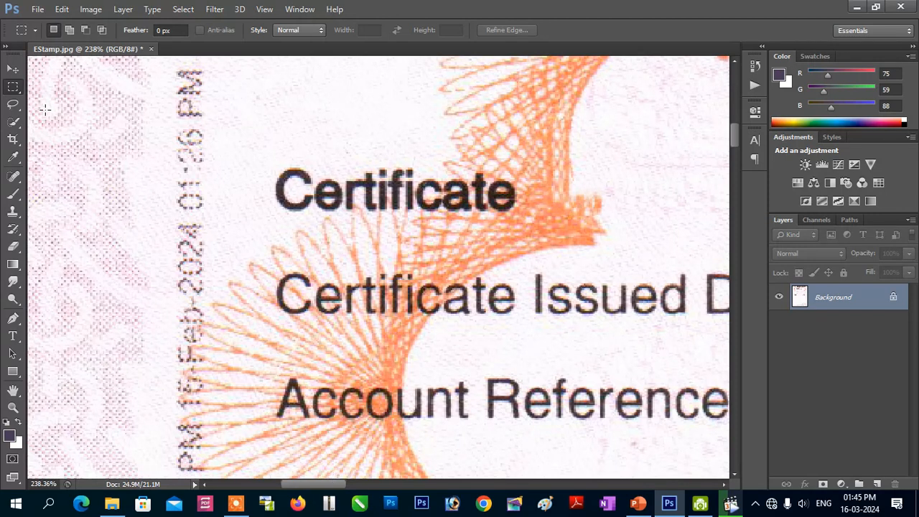
{"action": "left_click_drag", "start_coordinate": [266, 156], "coordinate": [529, 230]}
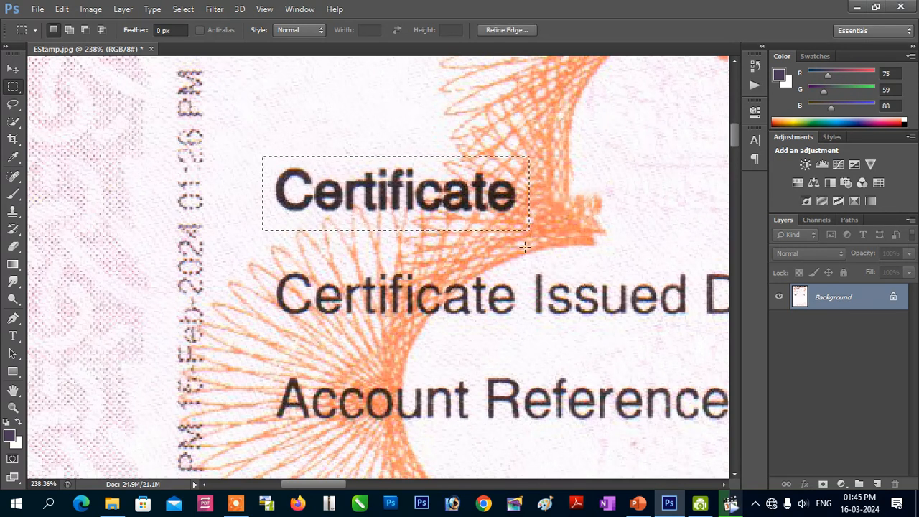
Use Color Range at fuzziness 40 to select the dark letters of the bold "Certificate", adding a shade sampled from its final "e".
{"action": "left_click", "coordinate": [182, 9]}
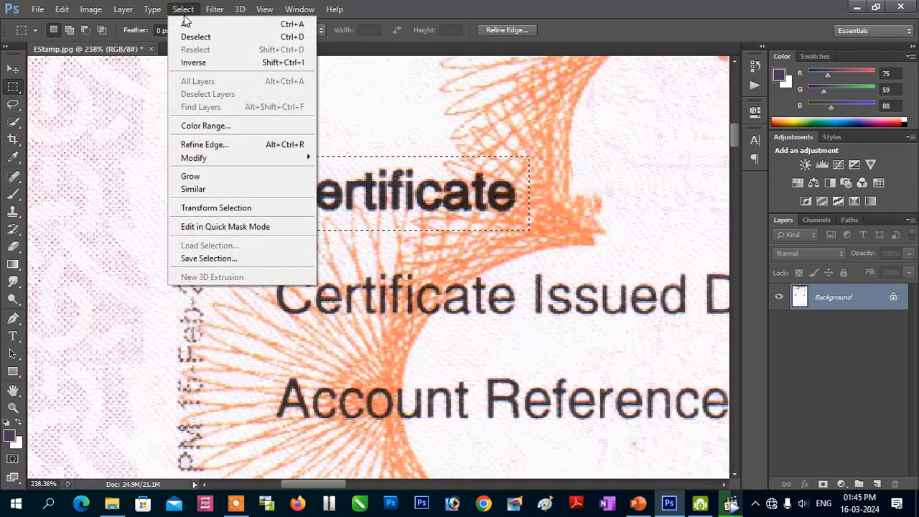
{"action": "left_click", "coordinate": [221, 129]}
{"action": "left_click_drag", "start_coordinate": [521, 127], "coordinate": [394, 261]}
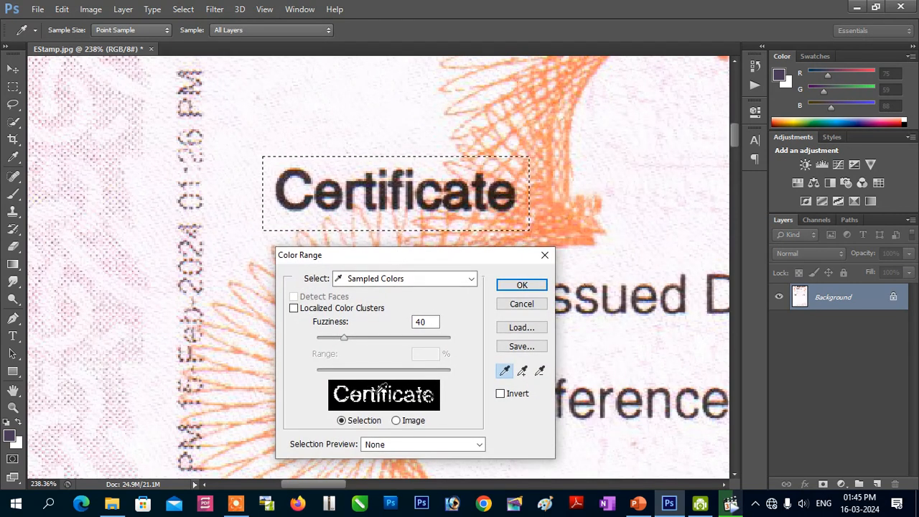
{"action": "left_click", "coordinate": [523, 372]}
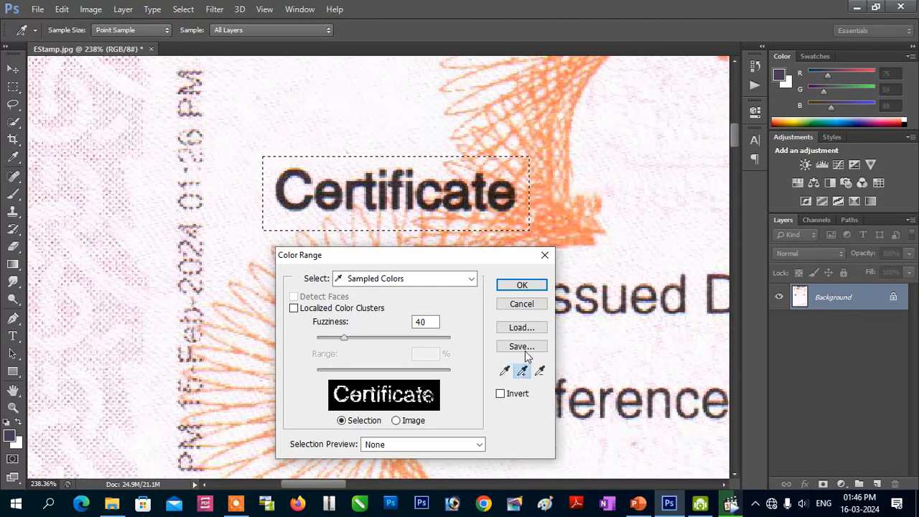
{"action": "left_click", "coordinate": [506, 207]}
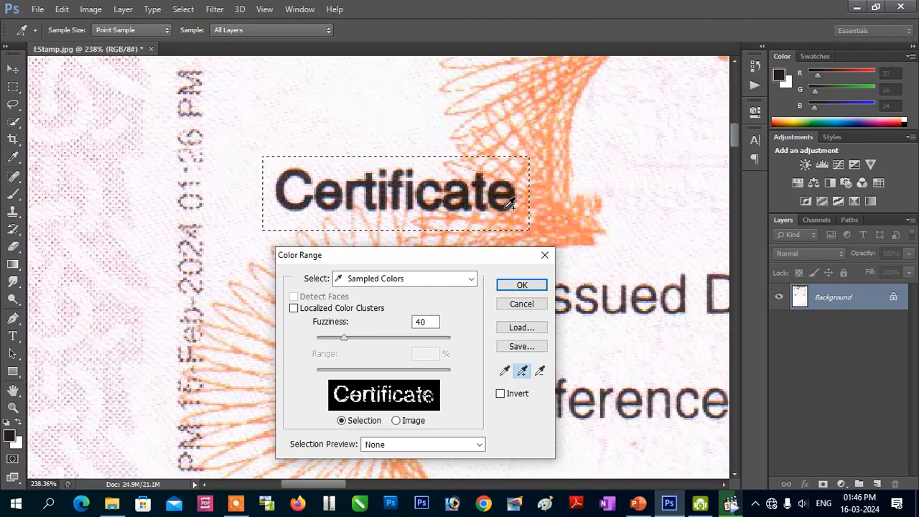
{"action": "left_click", "coordinate": [521, 285]}
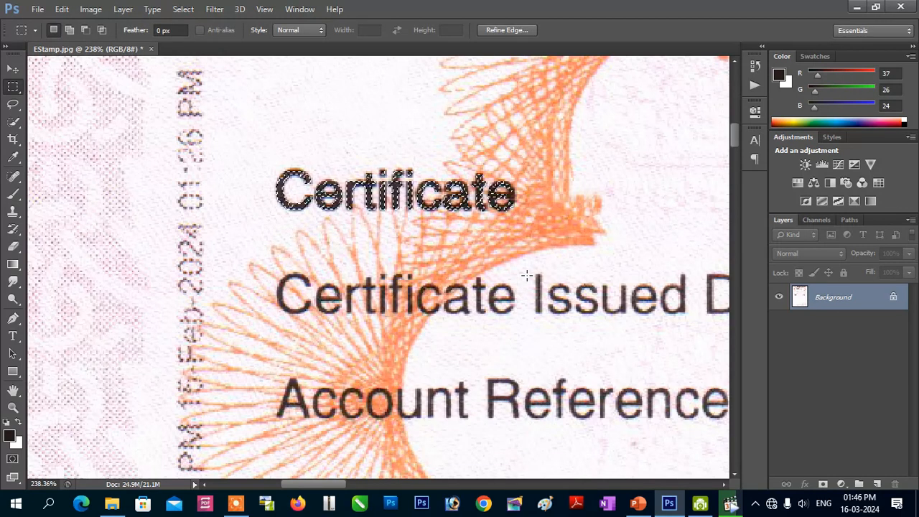
Expand the selection around the bold "Certificate" letters by 4 pixels.
{"action": "left_click", "coordinate": [183, 9]}
{"action": "mouse_move", "coordinate": [238, 156]}
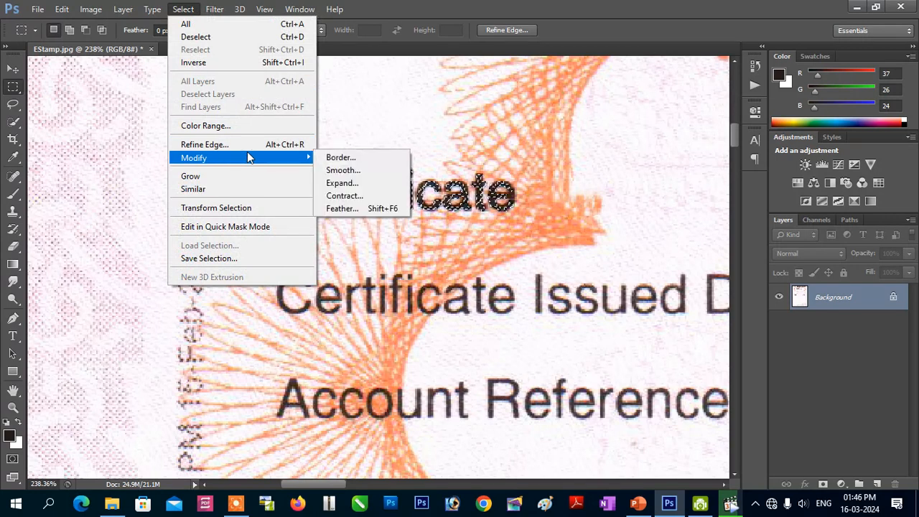
{"action": "left_click", "coordinate": [340, 184]}
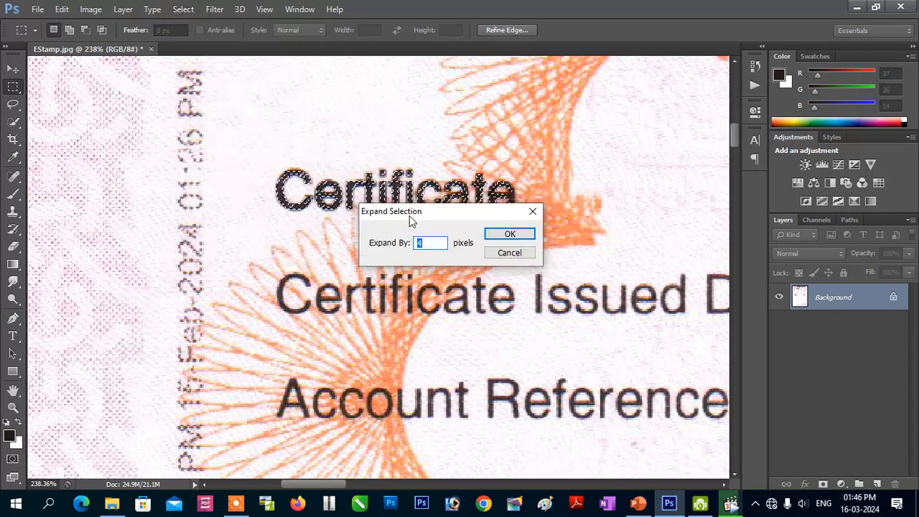
{"action": "left_click", "coordinate": [511, 236]}
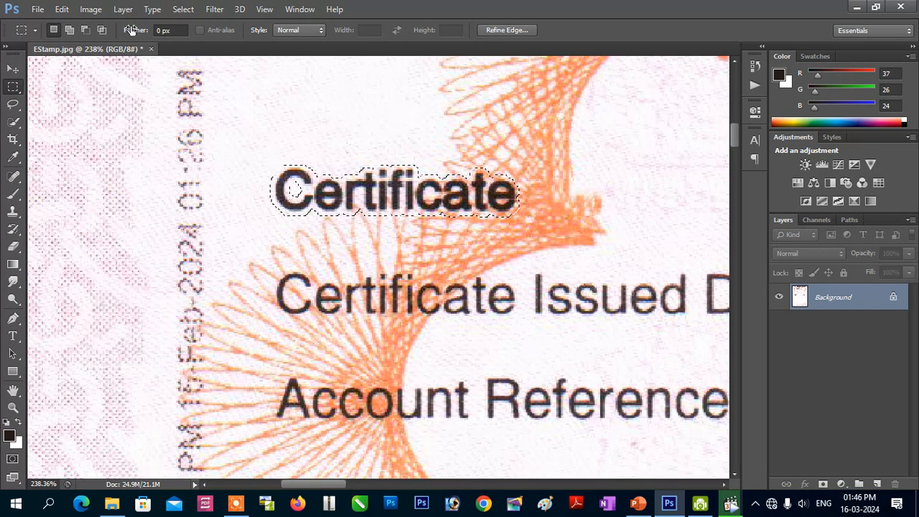
Fill the selected "Certificate" area using Content-Aware in Normal mode at 100% opacity, and deselect it.
{"action": "left_click", "coordinate": [65, 9]}
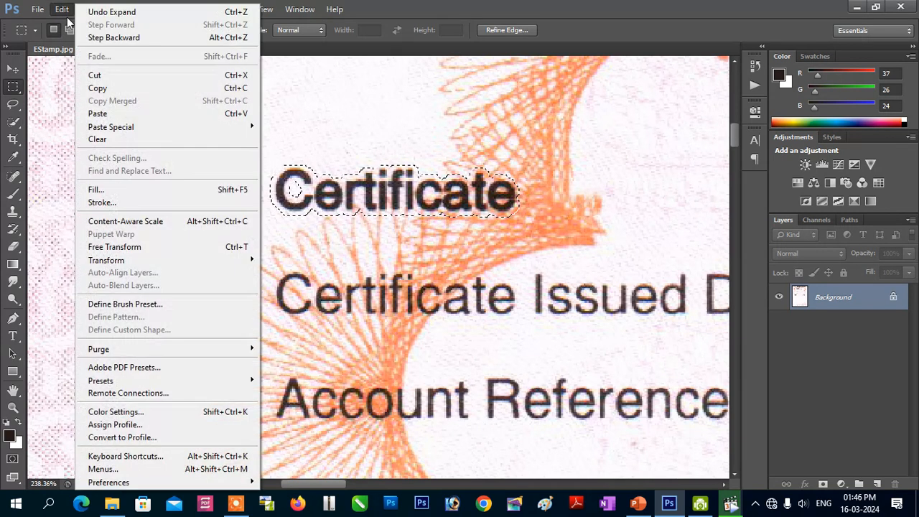
{"action": "left_click", "coordinate": [148, 188]}
{"action": "left_click_drag", "start_coordinate": [464, 172], "coordinate": [309, 267]}
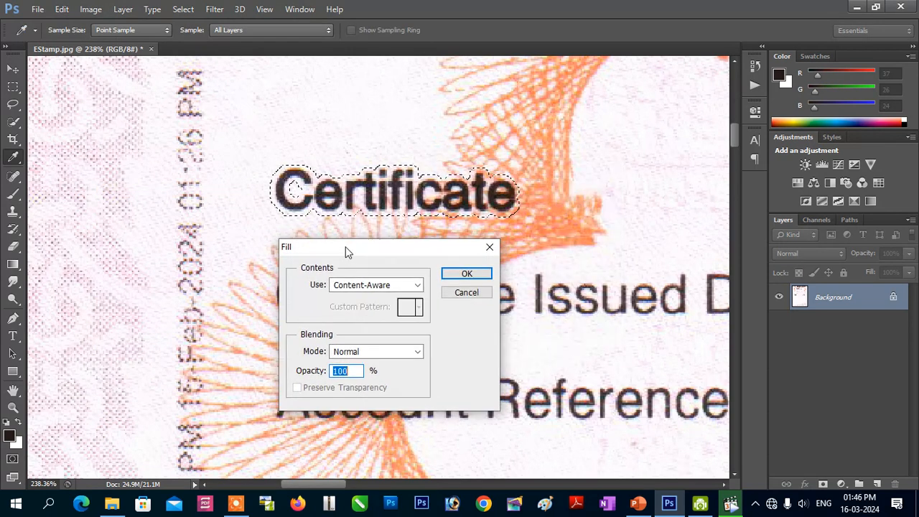
{"action": "left_click", "coordinate": [468, 275]}
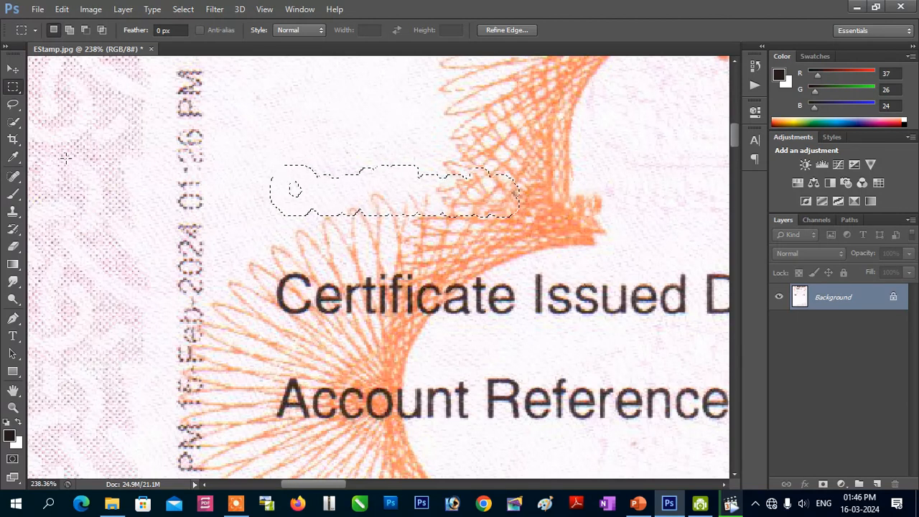
{"action": "key", "text": "ctrl+d"}
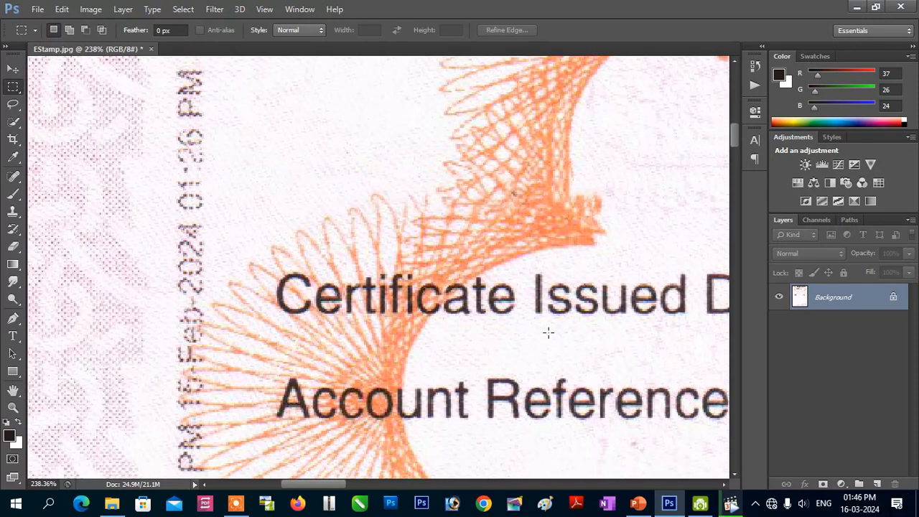
{"action": "scroll", "coordinate": [574, 323], "scroll_direction": "right", "scroll_amount": 2}
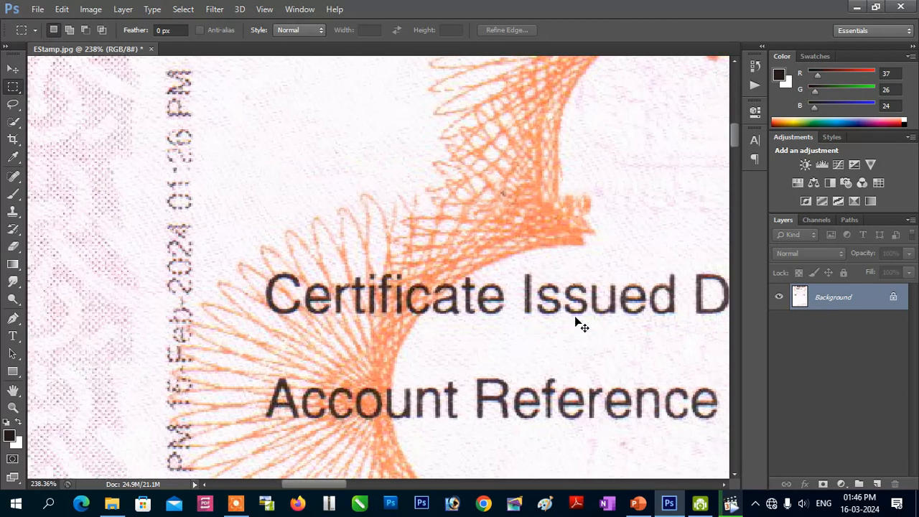
{"action": "scroll", "coordinate": [505, 307], "scroll_direction": "down", "scroll_amount": 2}
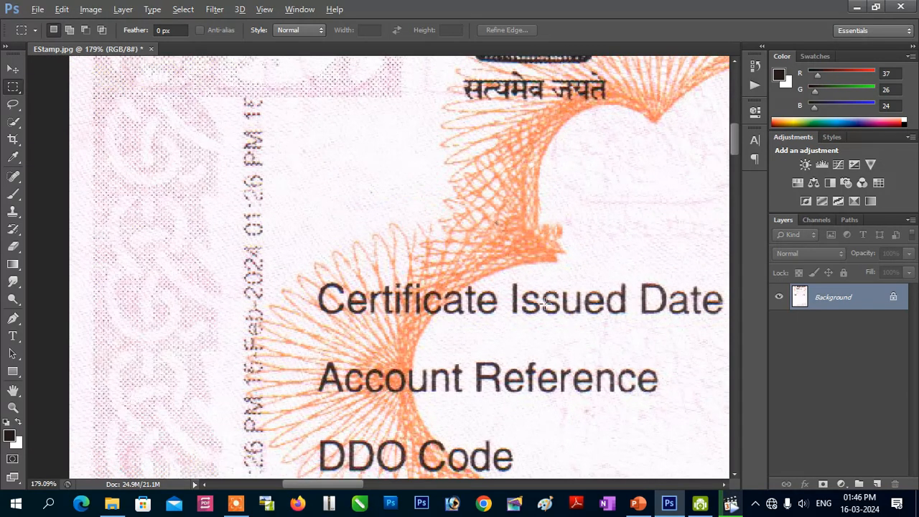